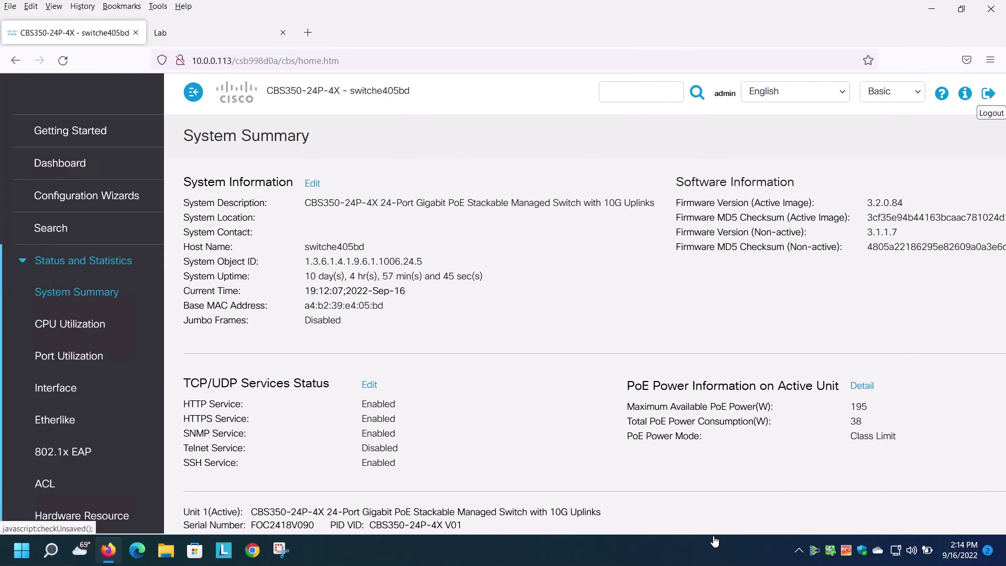
# Launch Tftpd64 from the Start menu and bring its window into focus.
pyautogui.click(14, 555)
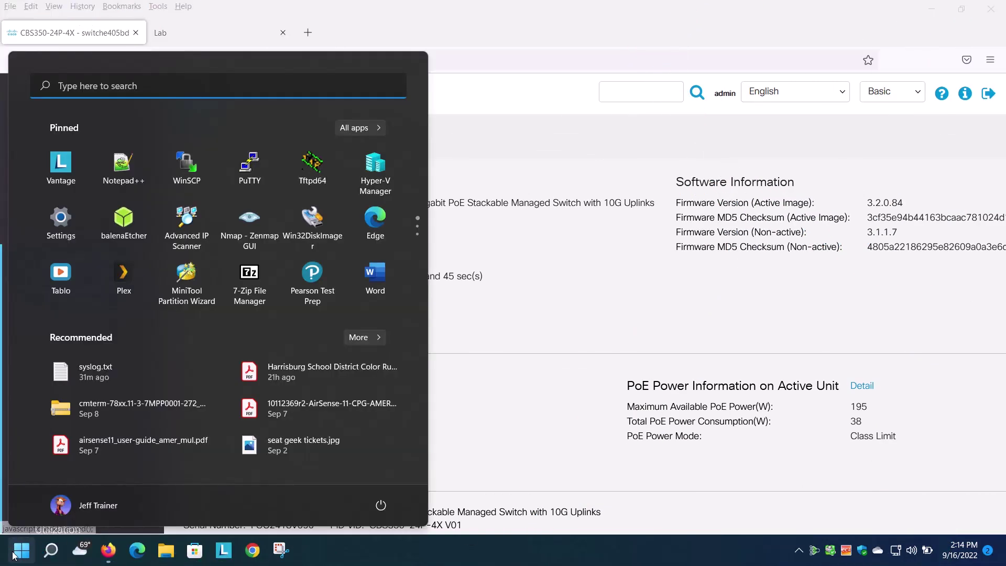
pyautogui.click(316, 170)
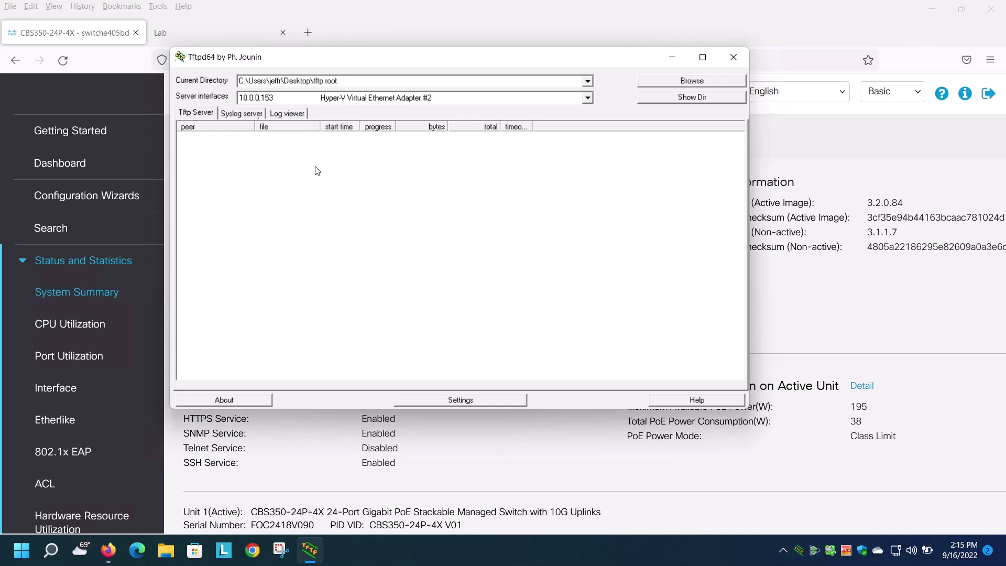
pyautogui.click(317, 170)
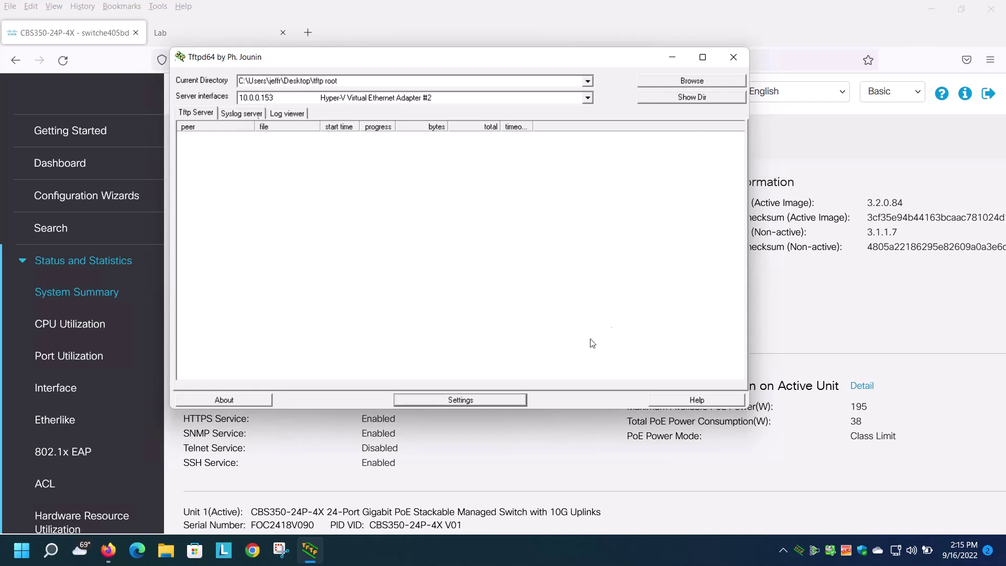
# Review the GLOBAL and SYSLOG settings, confirm them, and show the empty Syslog server list.
pyautogui.click(511, 400)
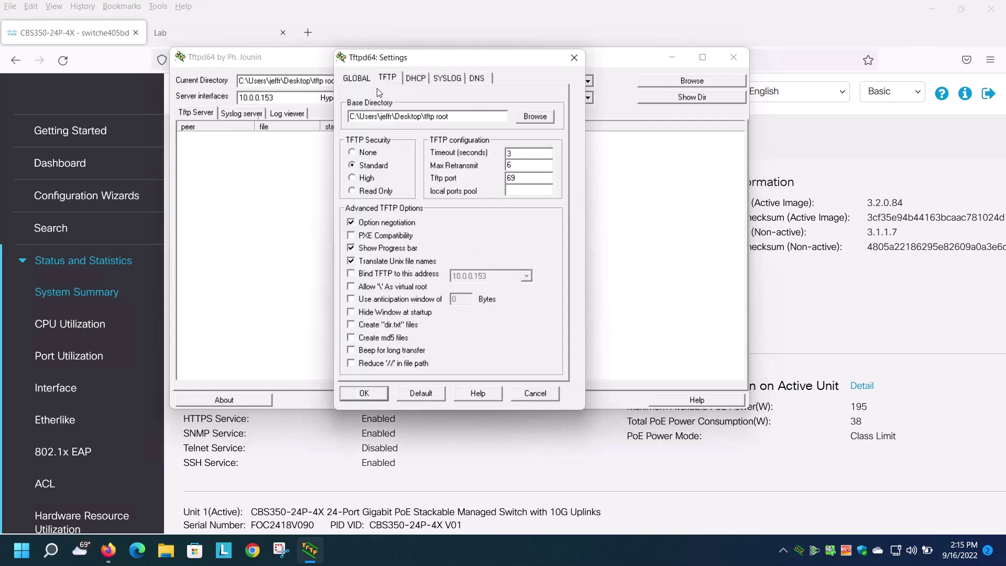
pyautogui.click(358, 78)
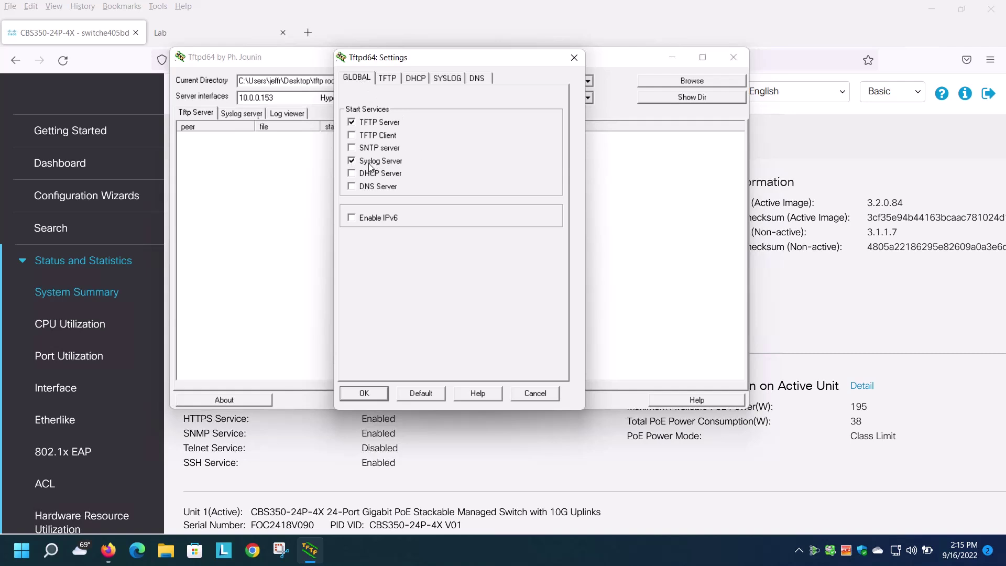
pyautogui.click(454, 78)
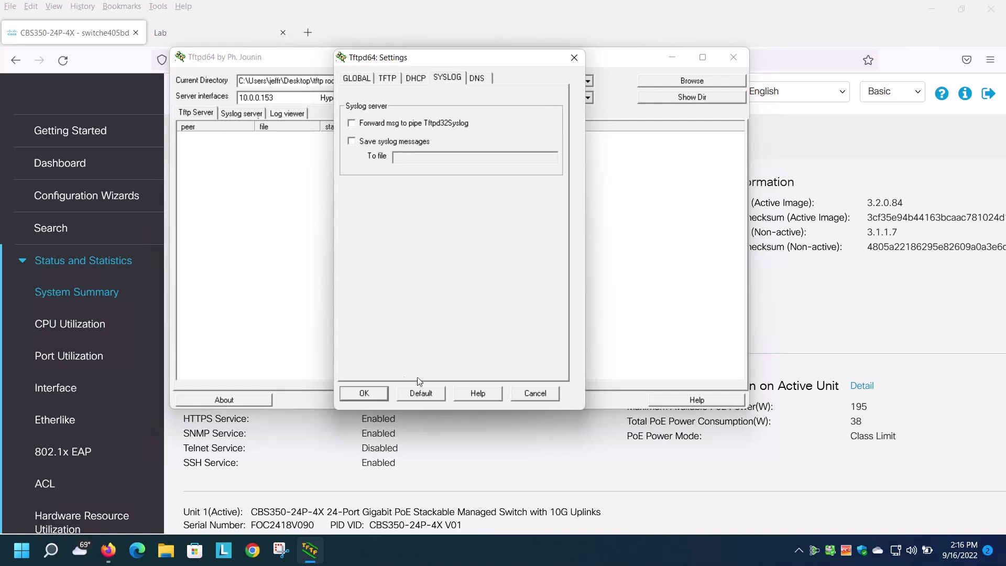
pyautogui.click(364, 393)
pyautogui.click(231, 114)
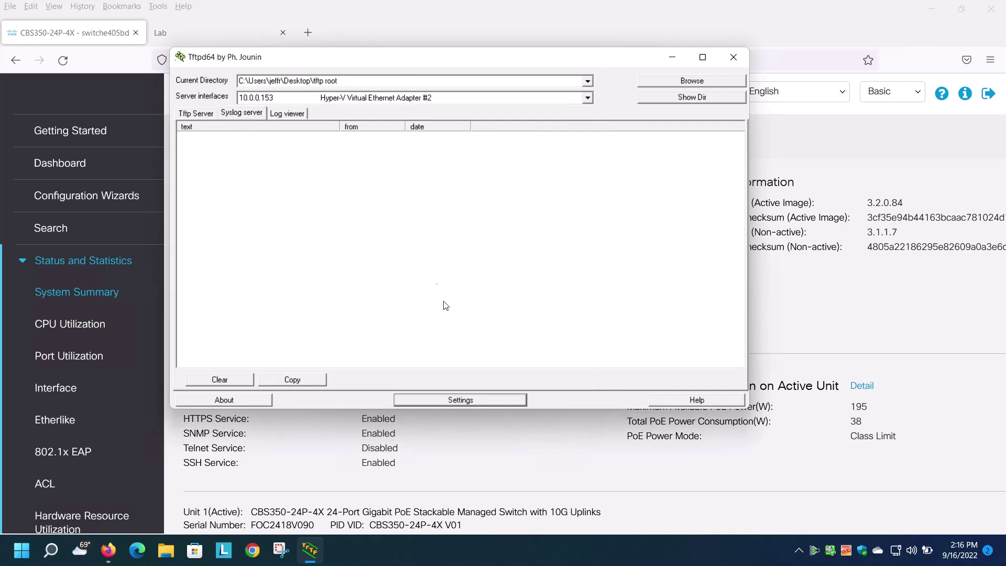
# Enable Save syslog messages and set the file path to c:\syslog\syslog.txt.
pyautogui.click(458, 402)
pyautogui.click(367, 143)
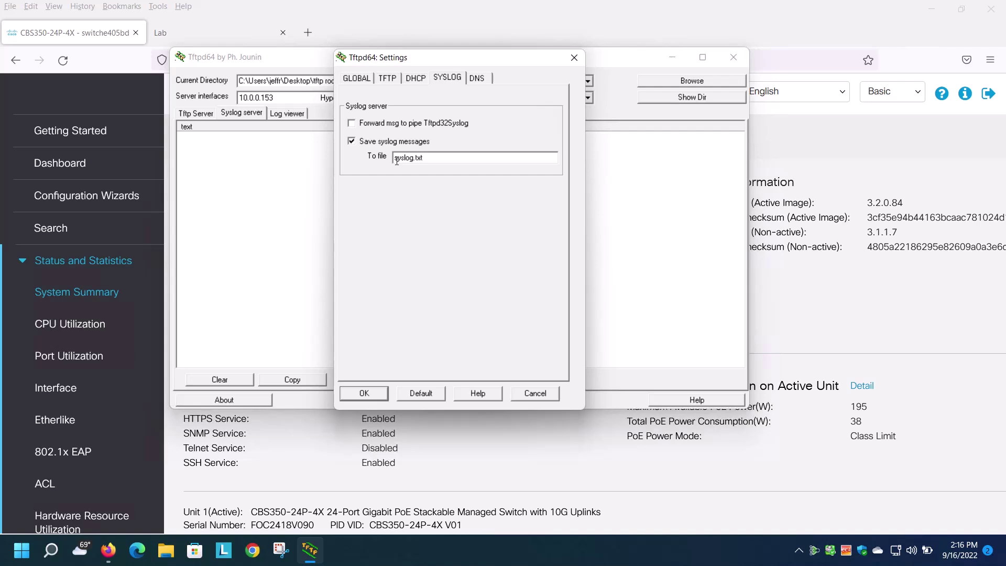
pyautogui.click(395, 160)
pyautogui.write('c:\\syslog\\')
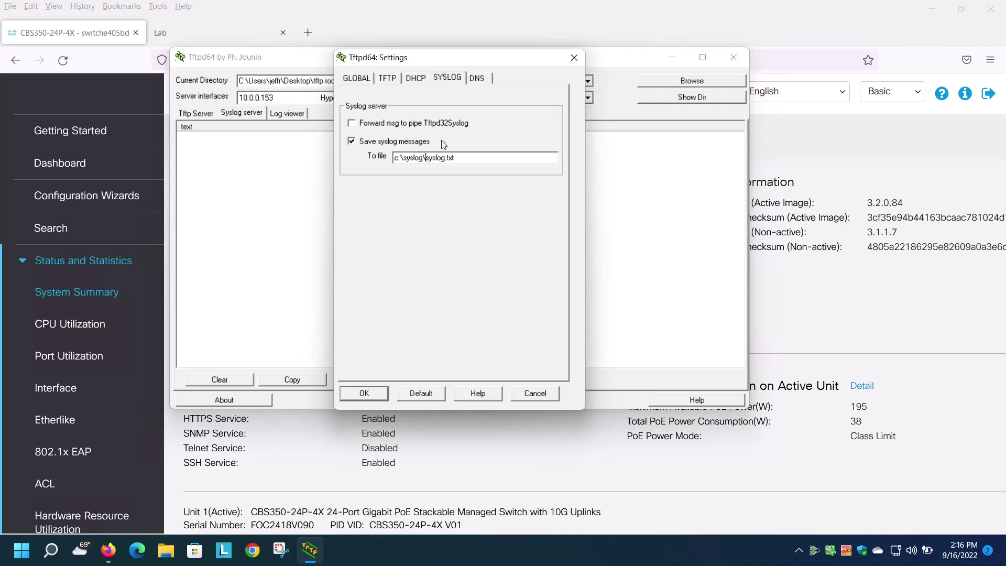
pyautogui.click(166, 550)
pyautogui.scroll(-2, 106, 387)
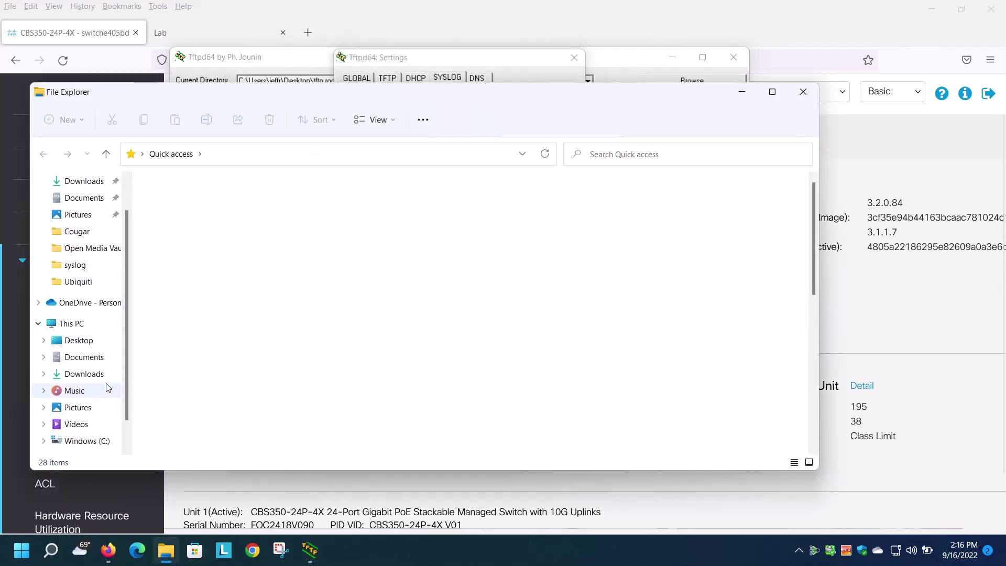
pyautogui.click(97, 407)
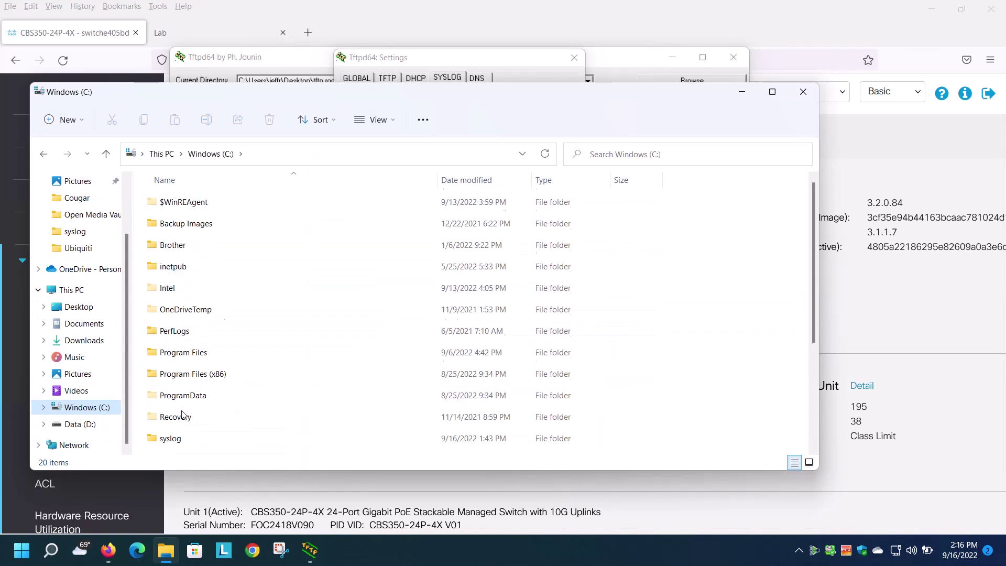
pyautogui.scroll(-2, 210, 286)
pyautogui.doubleClick(181, 317)
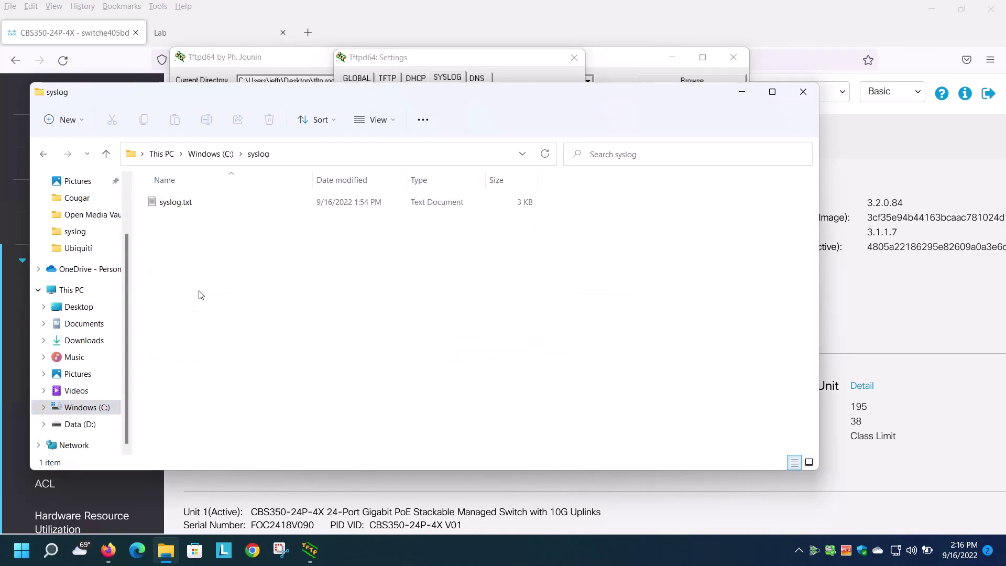
pyautogui.click(812, 94)
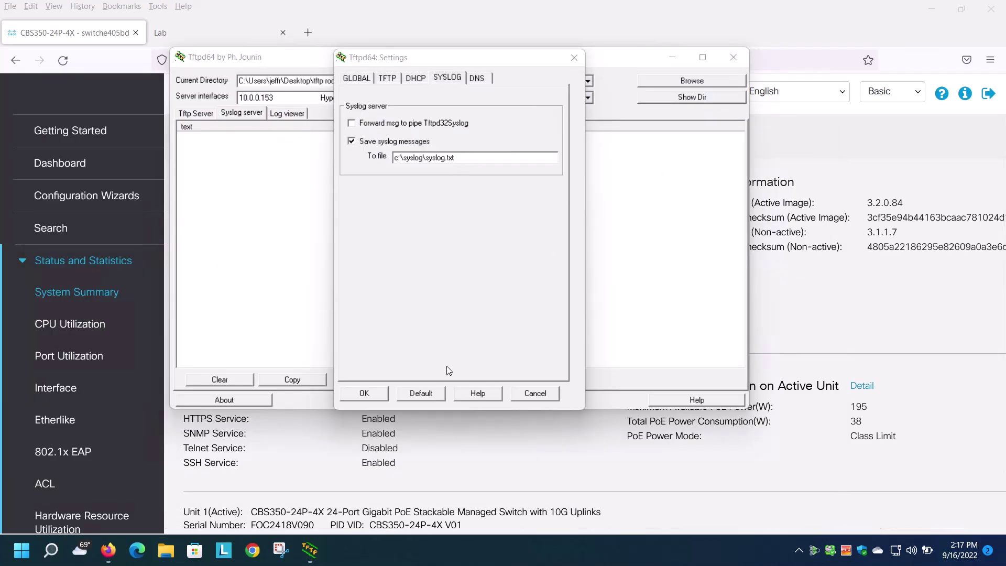
# Confirm the Tftpd64 syslog settings and return to the switch's System Summary page in Firefox.
pyautogui.click(365, 394)
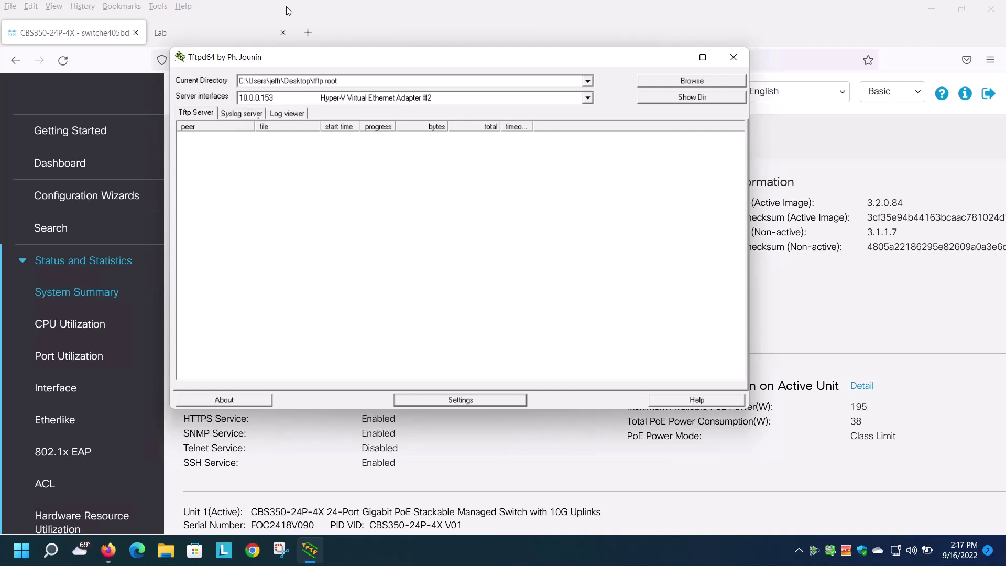
pyautogui.click(160, 70)
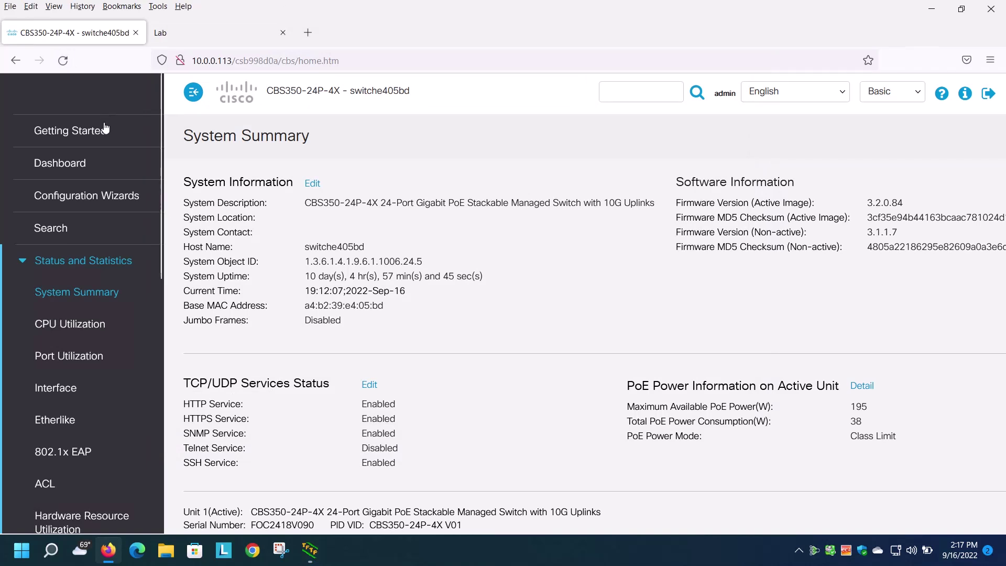
pyautogui.click(184, 31)
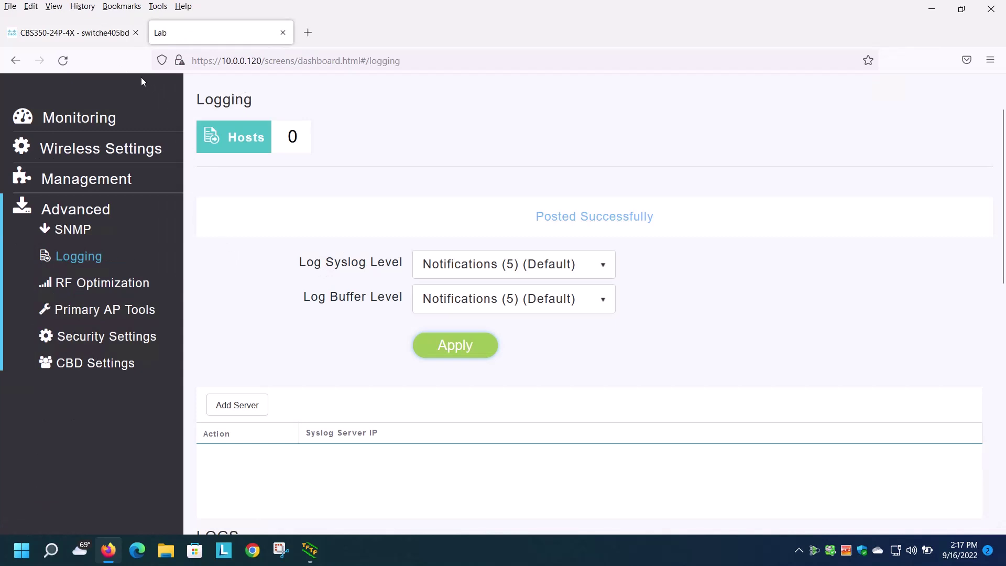
pyautogui.click(79, 34)
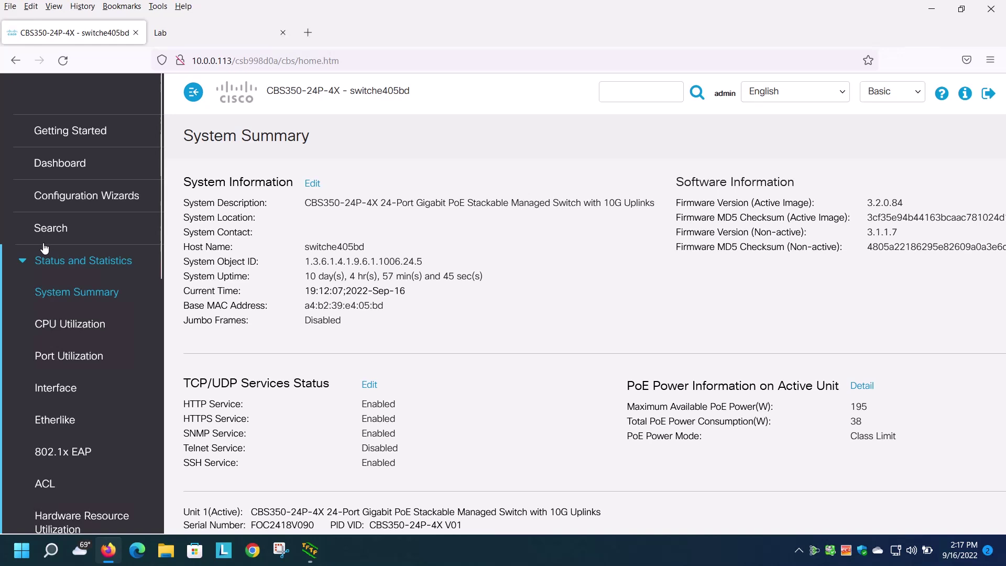
# Collapse the Status and Statistics section in the switch's navigation menu.
pyautogui.scroll(-1, 44, 250)
pyautogui.scroll(-1, 45, 250)
pyautogui.click(58, 198)
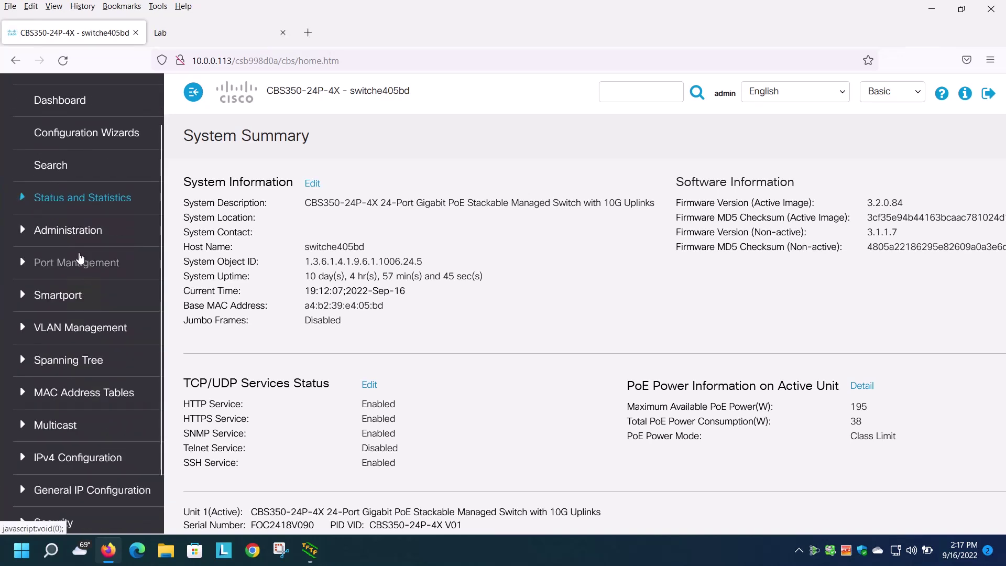
# Open the switch's Remote Log Servers page under Administration.
pyautogui.click(59, 237)
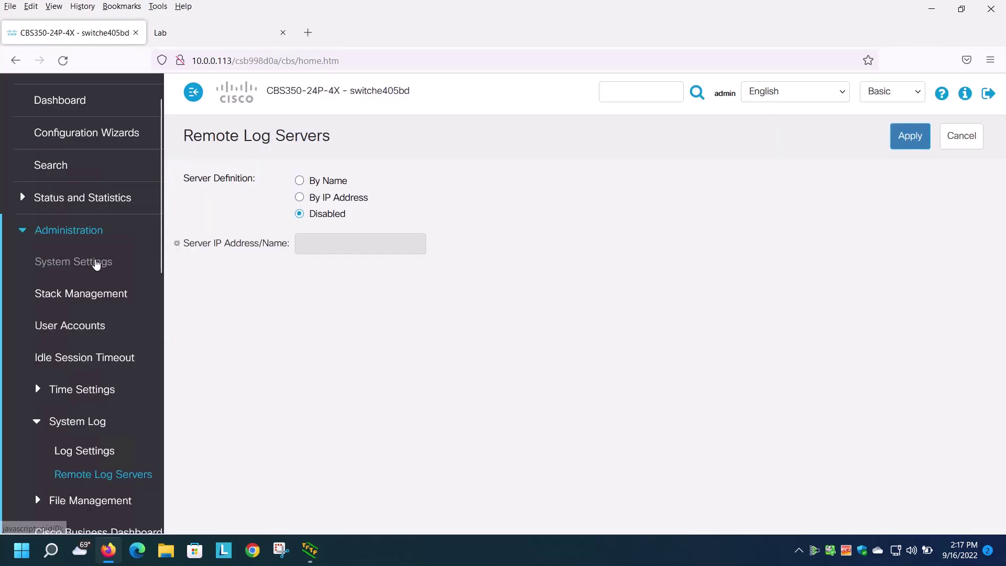
pyautogui.scroll(-1, 89, 314)
pyautogui.click(101, 413)
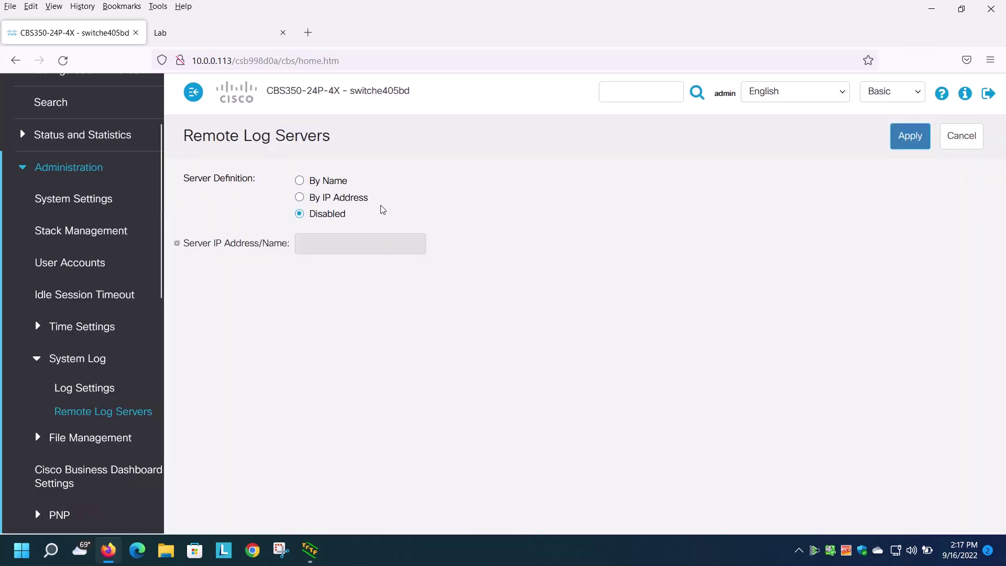
# Apply 10.0.0.153 as the switch's remote log server, defined by IP address.
pyautogui.click(299, 198)
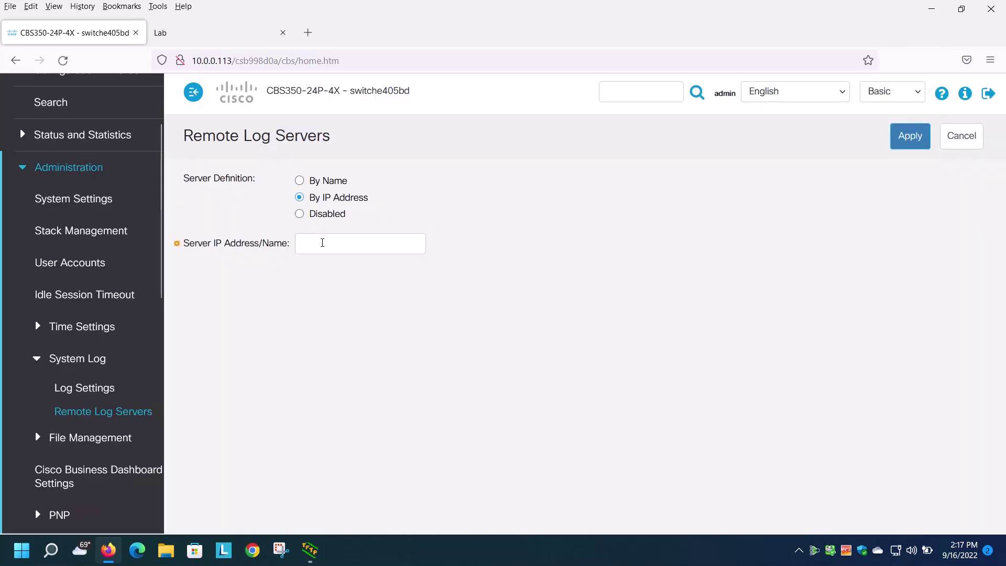
pyautogui.click(323, 246)
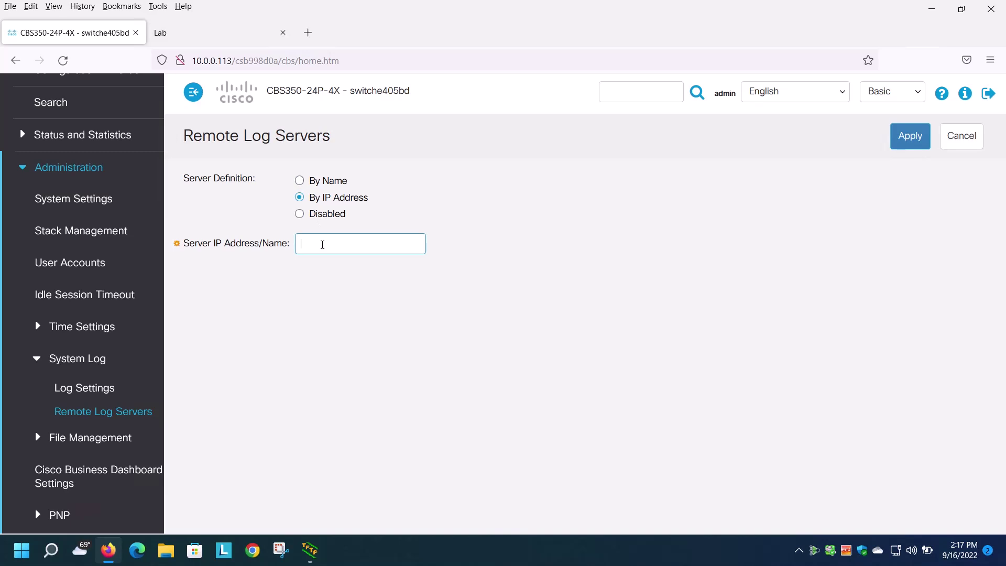
pyautogui.write('10.0.0.153')
pyautogui.click(909, 135)
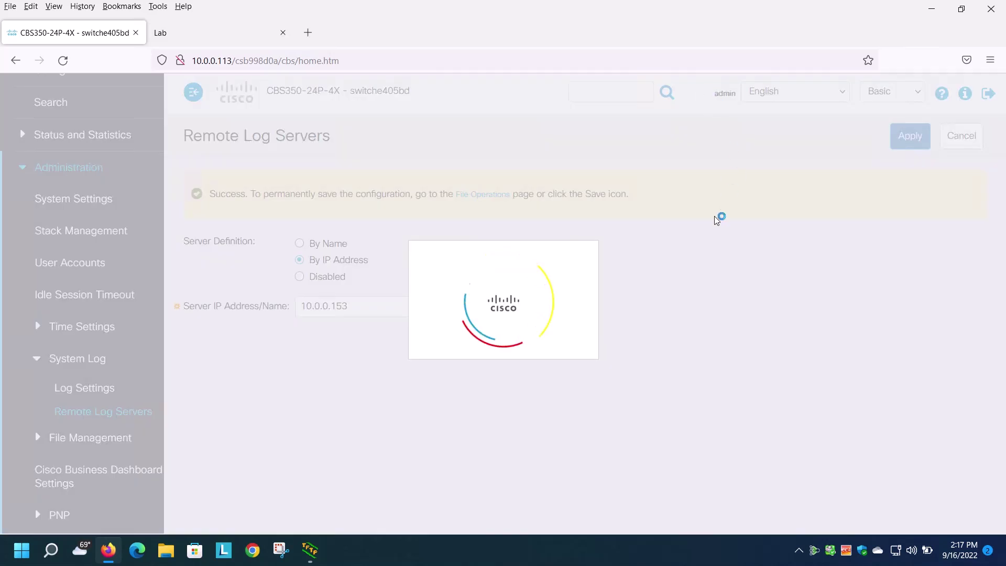
pyautogui.click(177, 37)
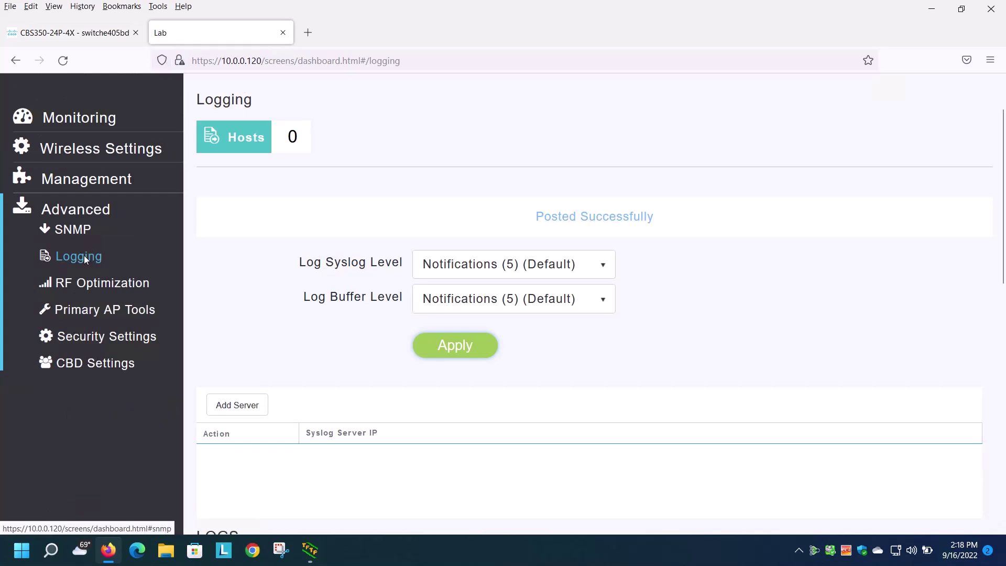
# Add 10.0.0.153 as the access point's syslog server and apply it.
pyautogui.click(231, 406)
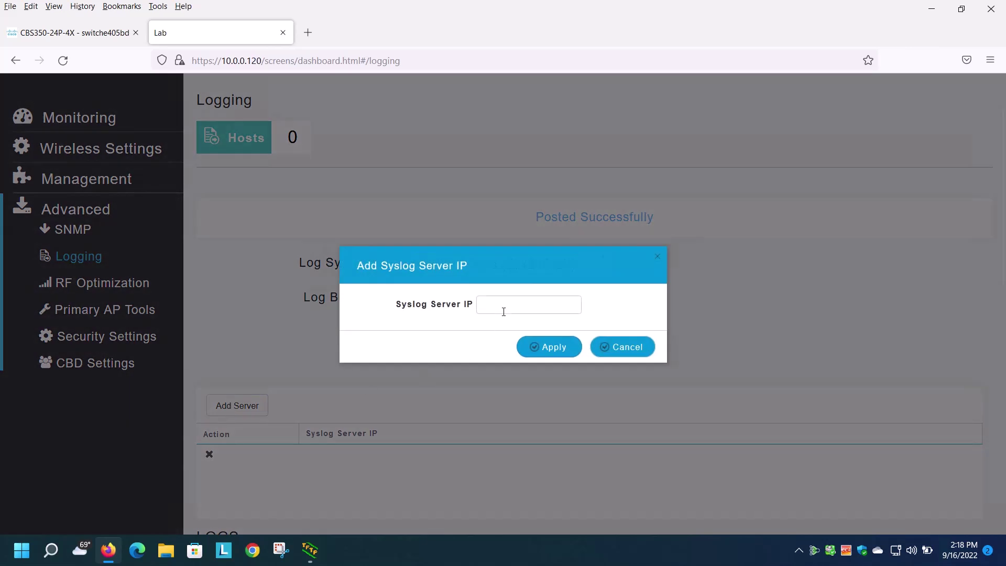
pyautogui.click(503, 306)
pyautogui.write('10.0.0.153')
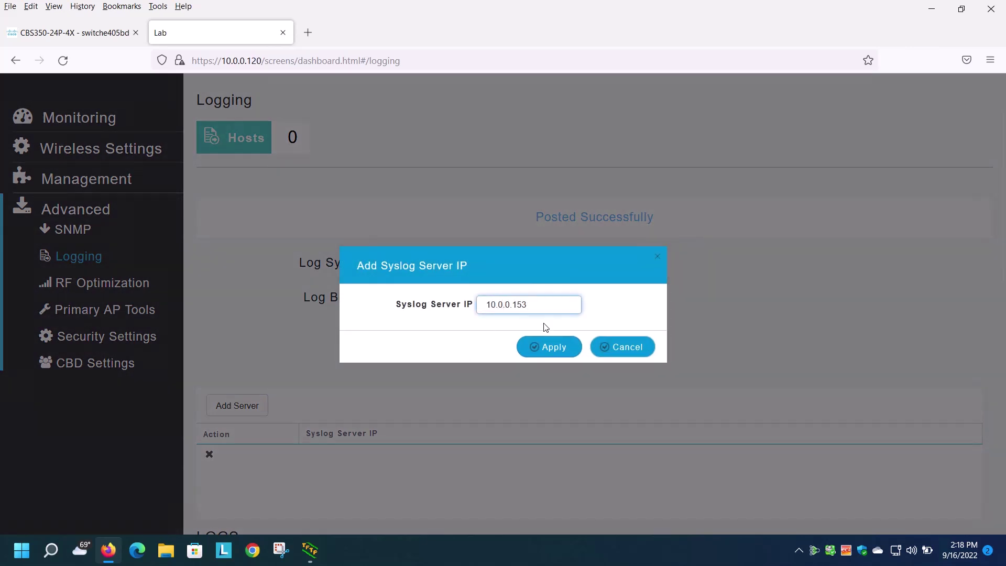
pyautogui.click(548, 346)
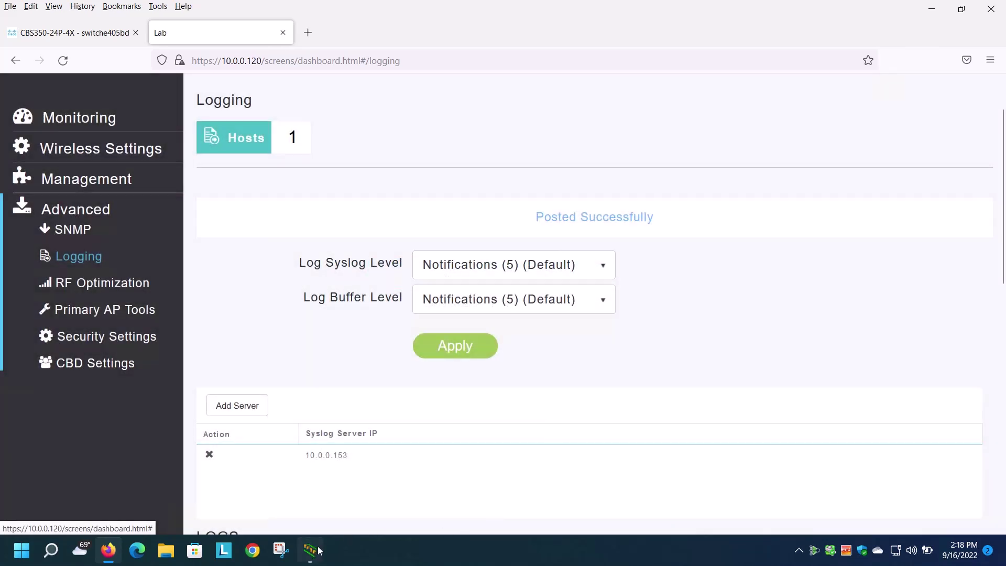
# Widen the text column of Tftpd64's syslog list to read the received messages.
pyautogui.click(311, 550)
pyautogui.click(235, 114)
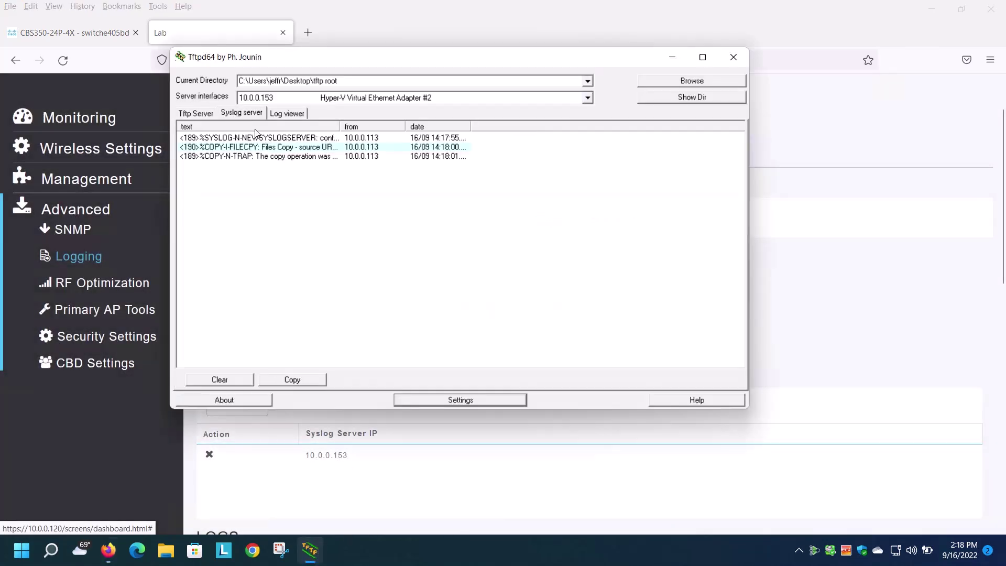
pyautogui.moveTo(340, 126); pyautogui.dragTo(376, 128)
pyautogui.moveTo(441, 127); pyautogui.dragTo(582, 128)
pyautogui.moveTo(376, 127); pyautogui.dragTo(426, 130)
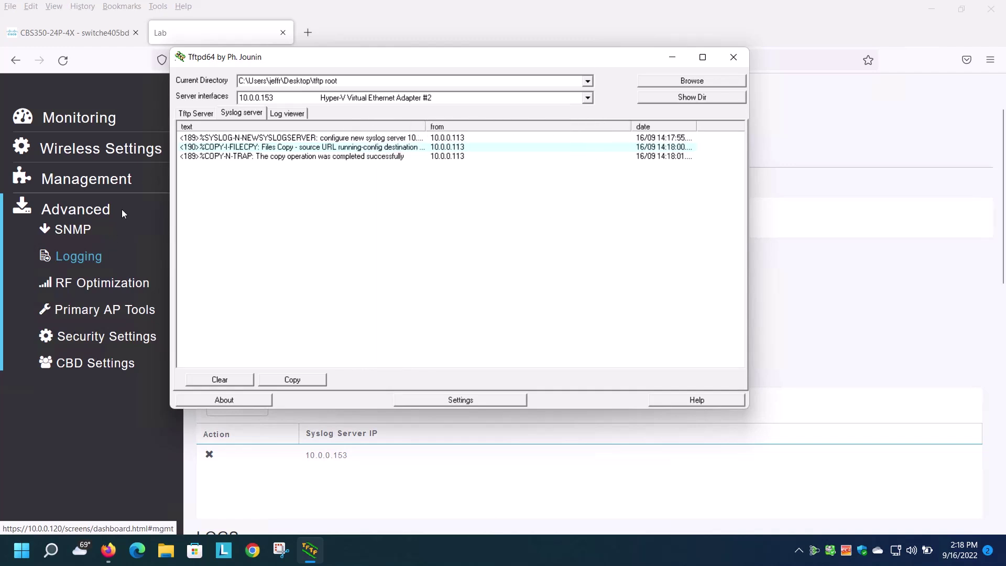
pyautogui.click(89, 262)
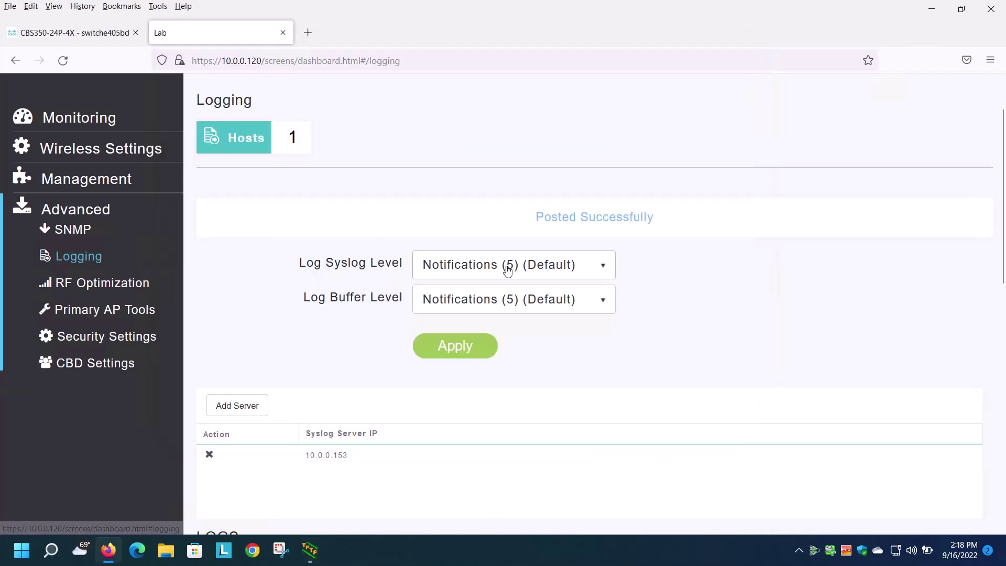
# Set the access point's Log Syslog Level to Debugging (7) and apply it.
pyautogui.click(615, 267)
pyautogui.scroll(1, 552, 328)
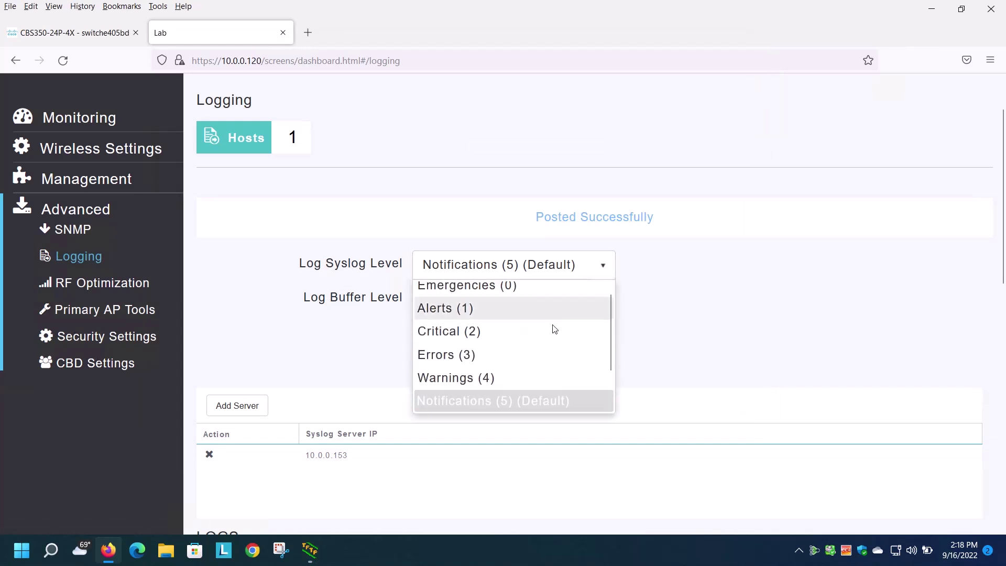
pyautogui.scroll(-2, 562, 339)
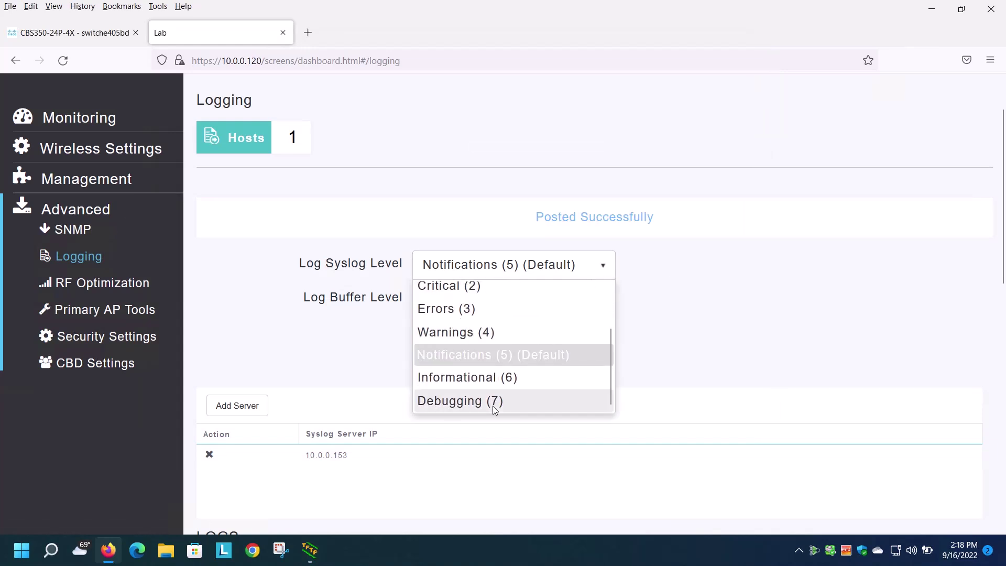
pyautogui.click(494, 399)
pyautogui.click(457, 355)
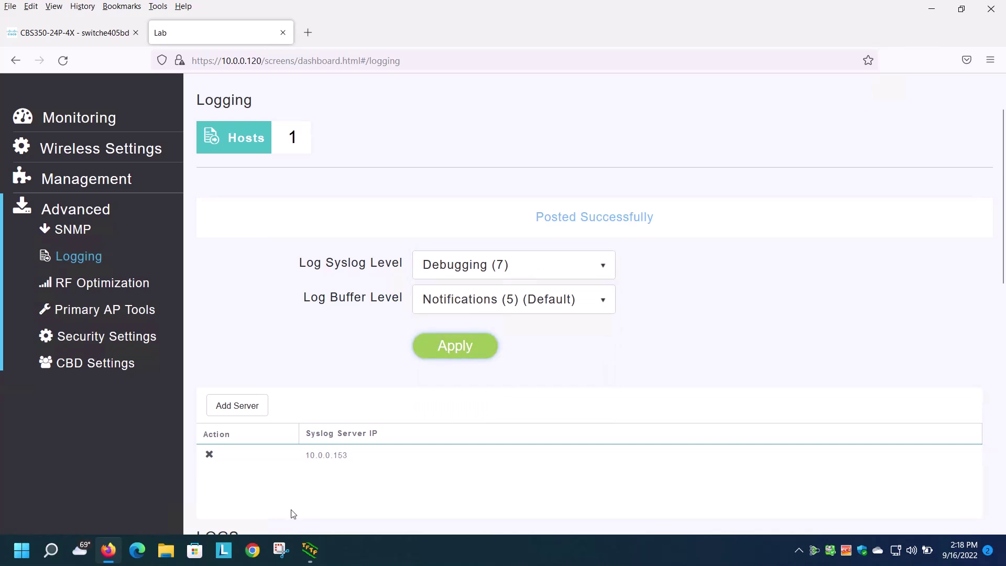
pyautogui.click(310, 549)
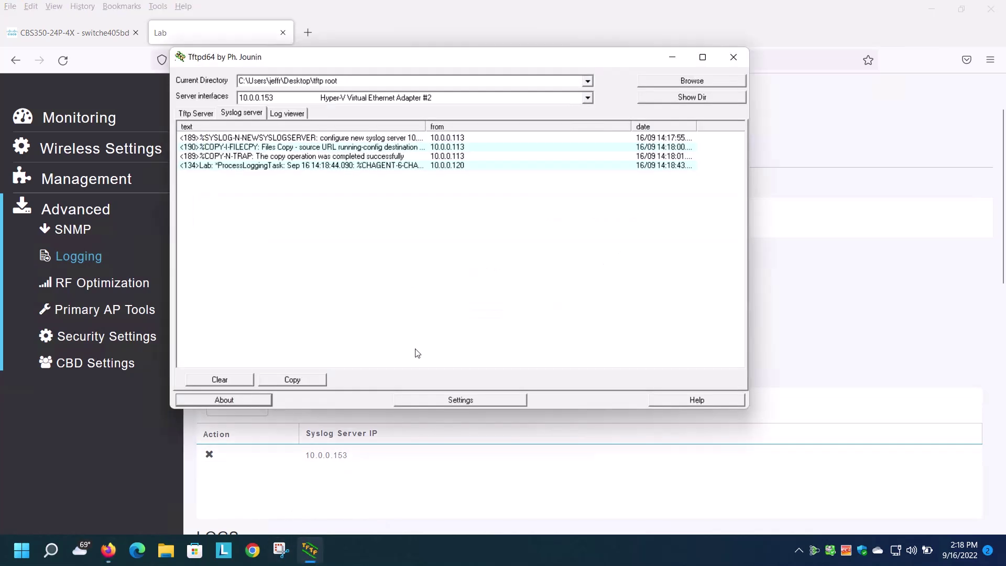
# Widen the text column and window, narrow the from column, and select the 10.0.0.120 entry.
pyautogui.click(257, 167)
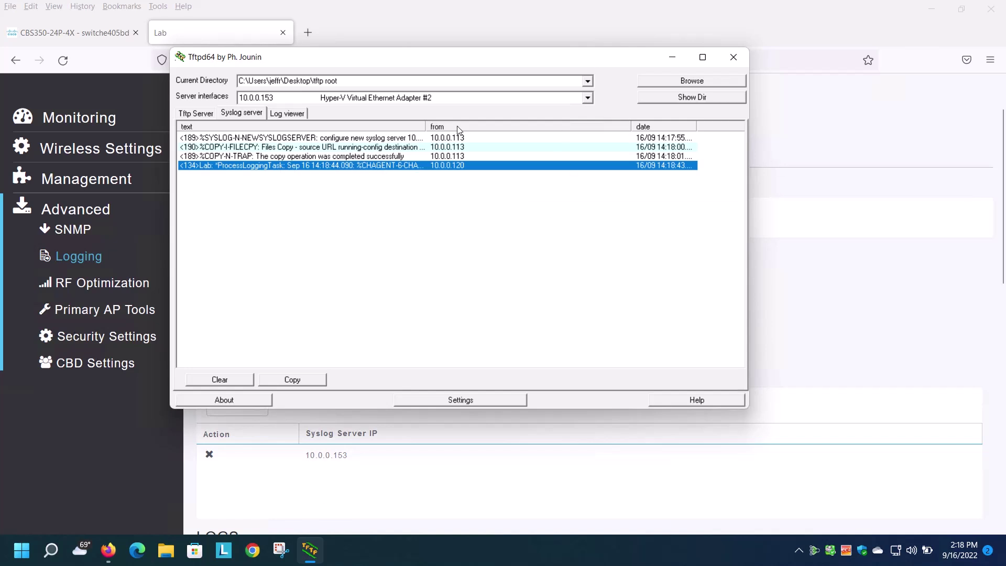
pyautogui.moveTo(425, 126); pyautogui.dragTo(582, 128)
pyautogui.moveTo(747, 318); pyautogui.dragTo(909, 318)
pyautogui.moveTo(788, 126); pyautogui.dragTo(707, 127)
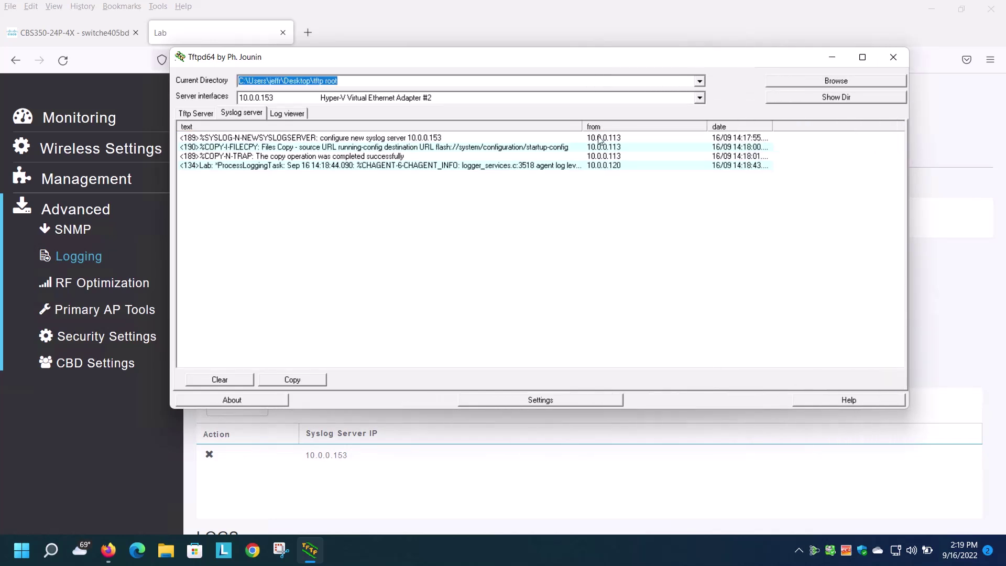
pyautogui.click(255, 166)
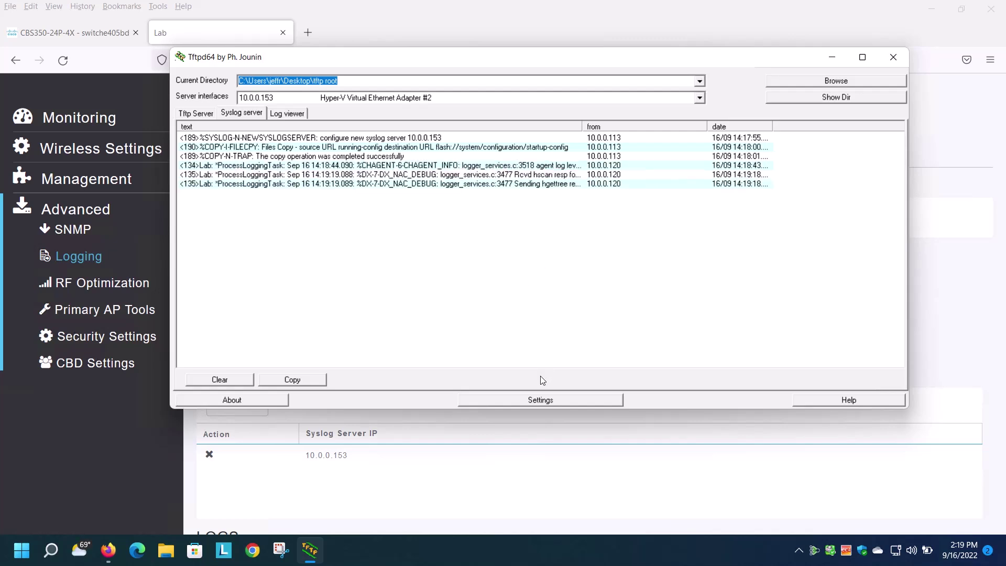
# Browse to C:\syslog in File Explorer and open syslog.txt in Notepad.
pyautogui.click(171, 551)
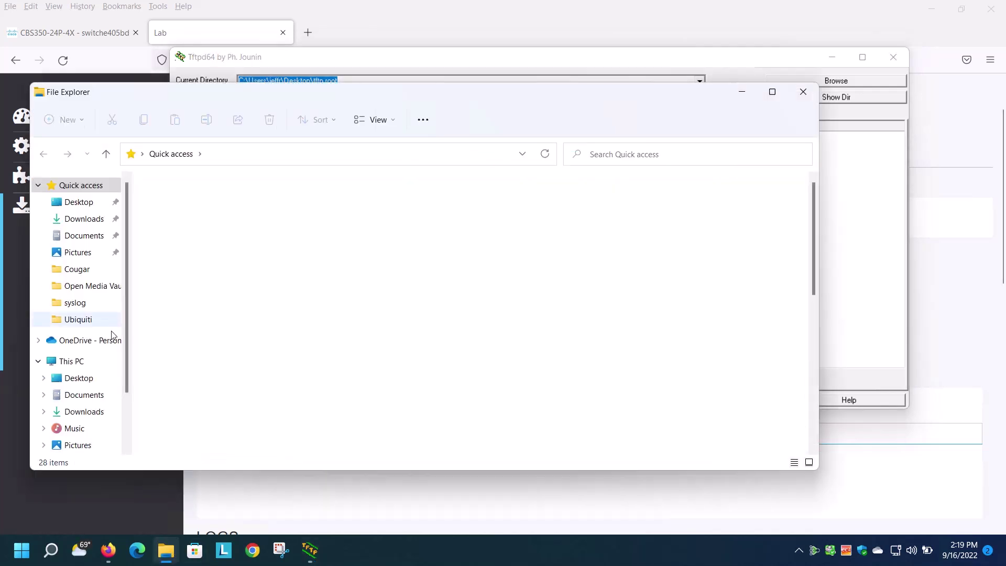
pyautogui.scroll(-2, 100, 404)
pyautogui.click(85, 440)
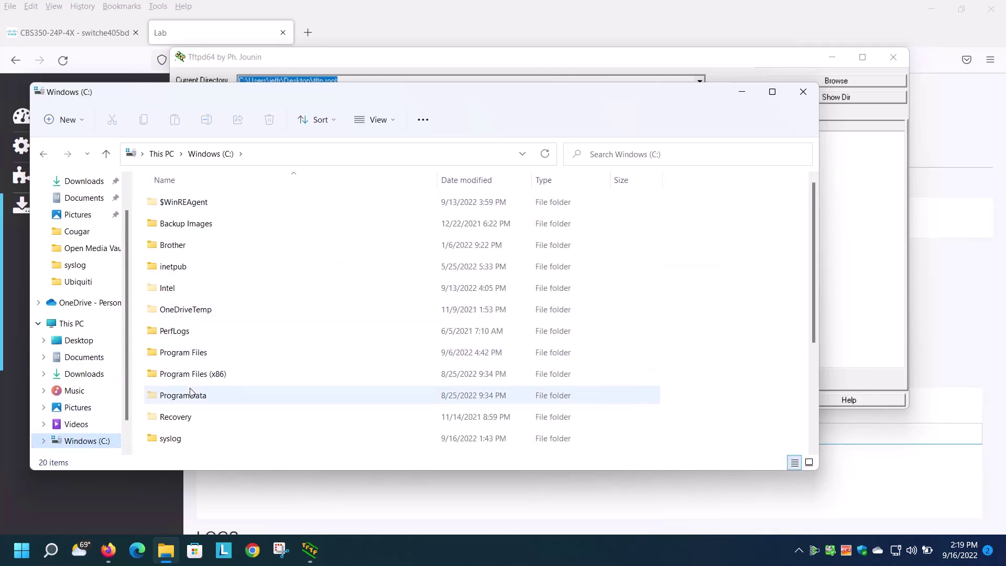
pyautogui.doubleClick(180, 439)
pyautogui.doubleClick(180, 204)
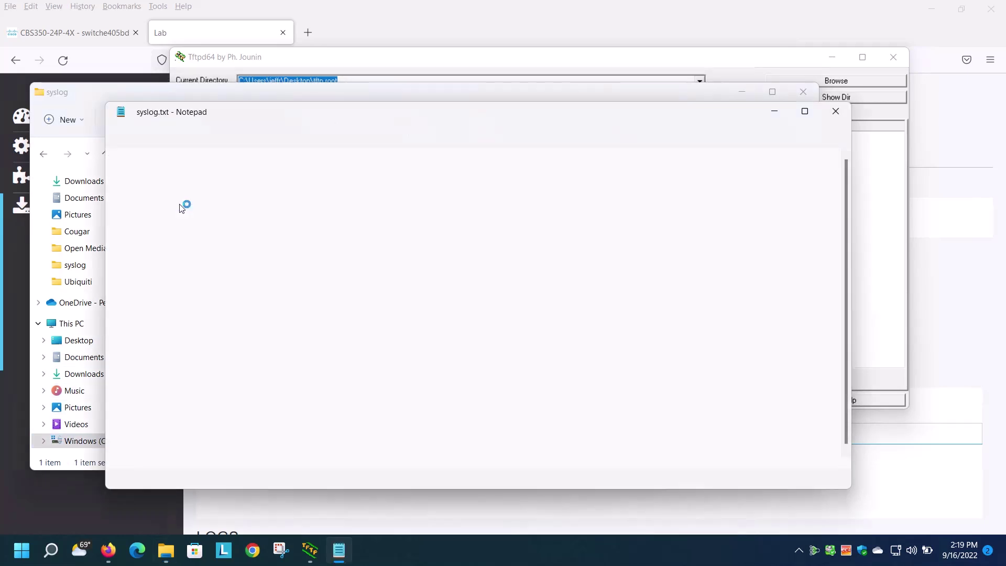
pyautogui.scroll(-1, 537, 257)
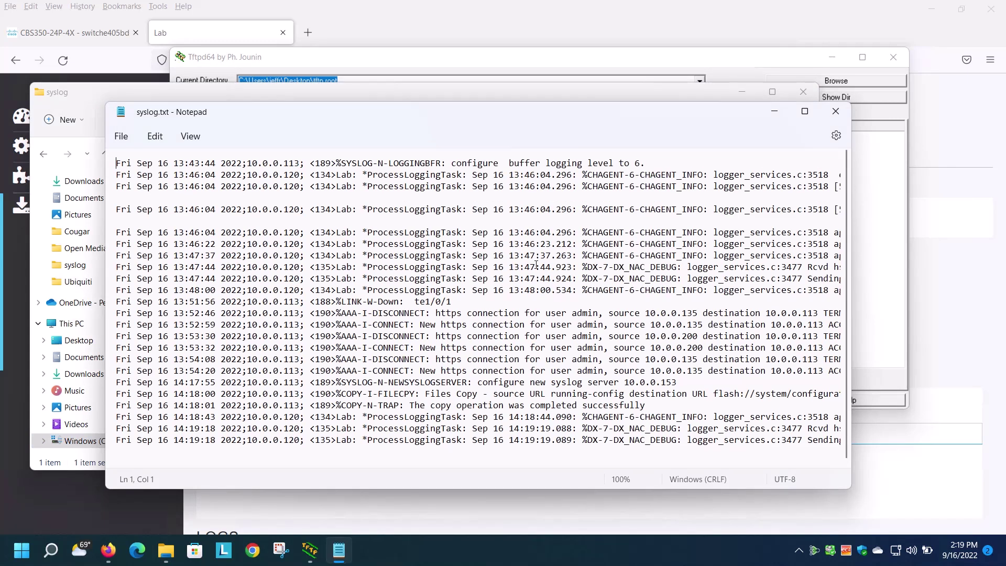